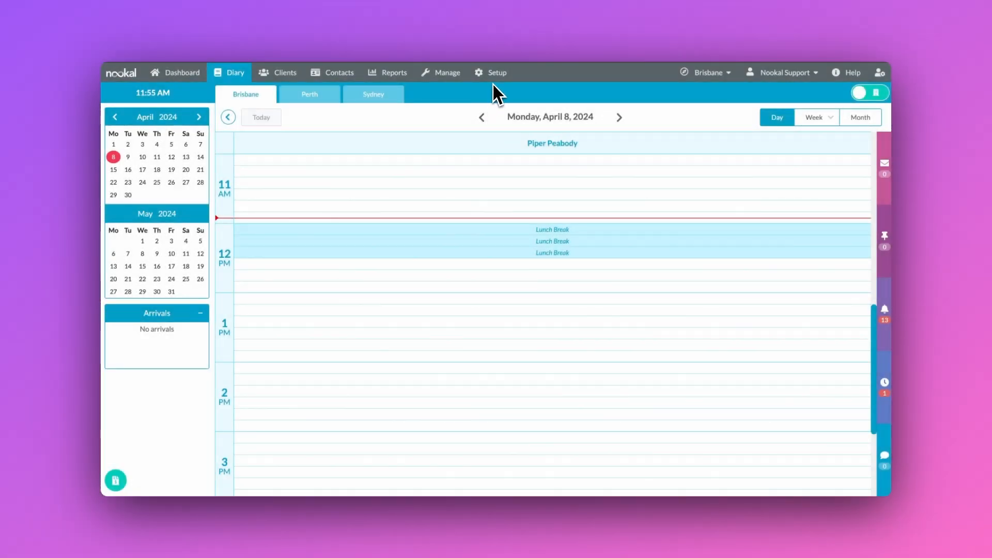
Enable the HICAPS Digital Claims integration from Setup > Integrations
{"action": "left_click", "coordinate": [492, 74]}
{"action": "scroll", "coordinate": [649, 246], "scroll_direction": "down", "scroll_amount": 2}
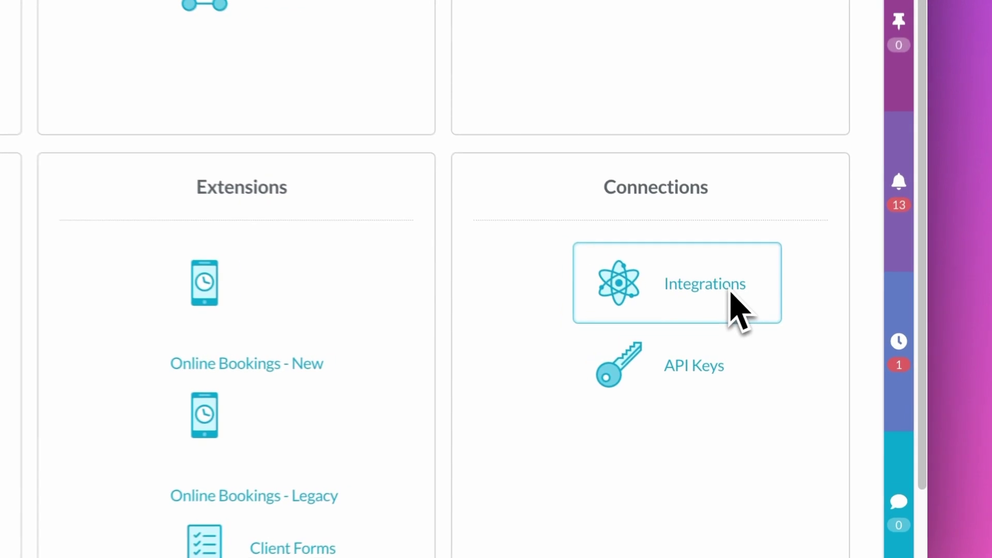
{"action": "left_click", "coordinate": [733, 297]}
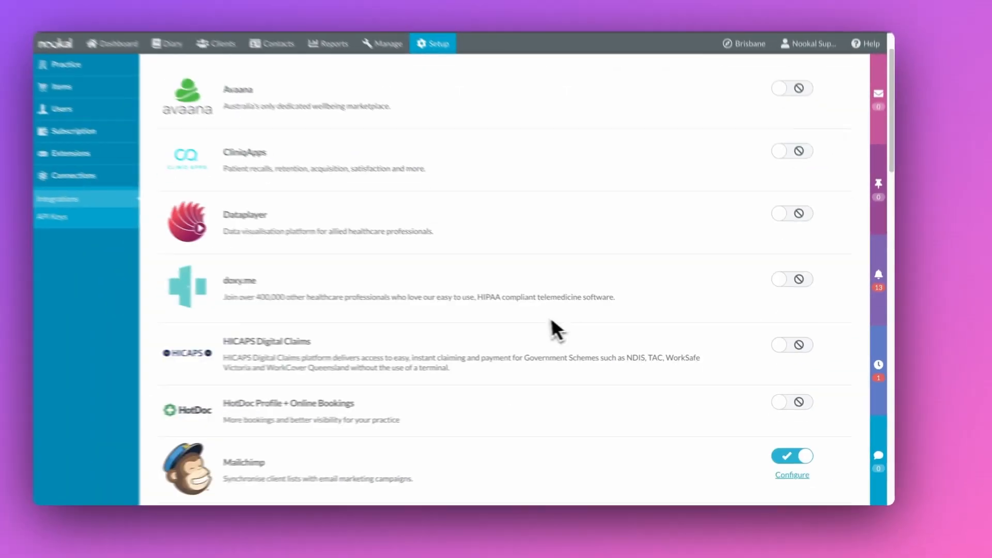
{"action": "scroll", "coordinate": [564, 322], "scroll_direction": "down", "scroll_amount": 1}
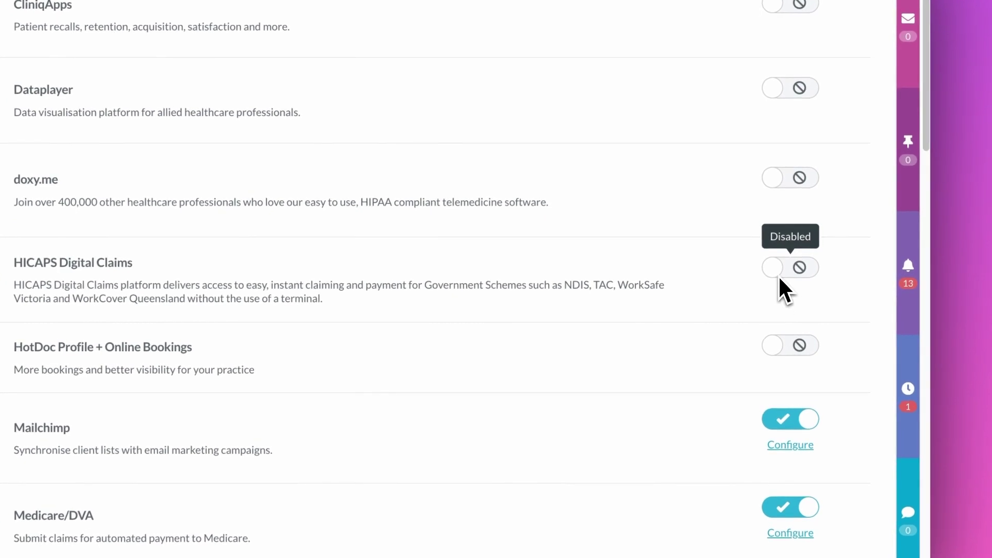
{"action": "left_click", "coordinate": [779, 276]}
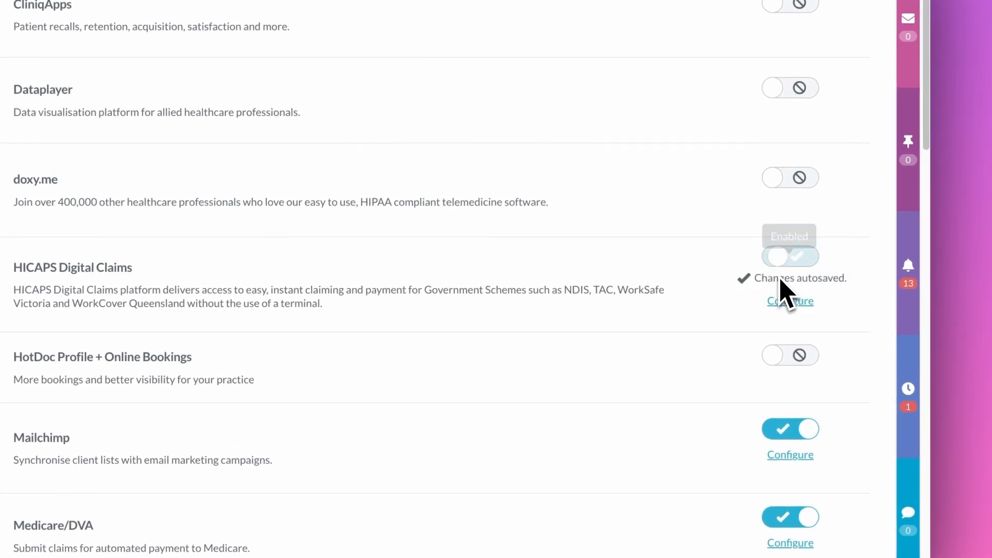
Start linking a HICAPS account from the Digital Claims settings
{"action": "left_click", "coordinate": [790, 307]}
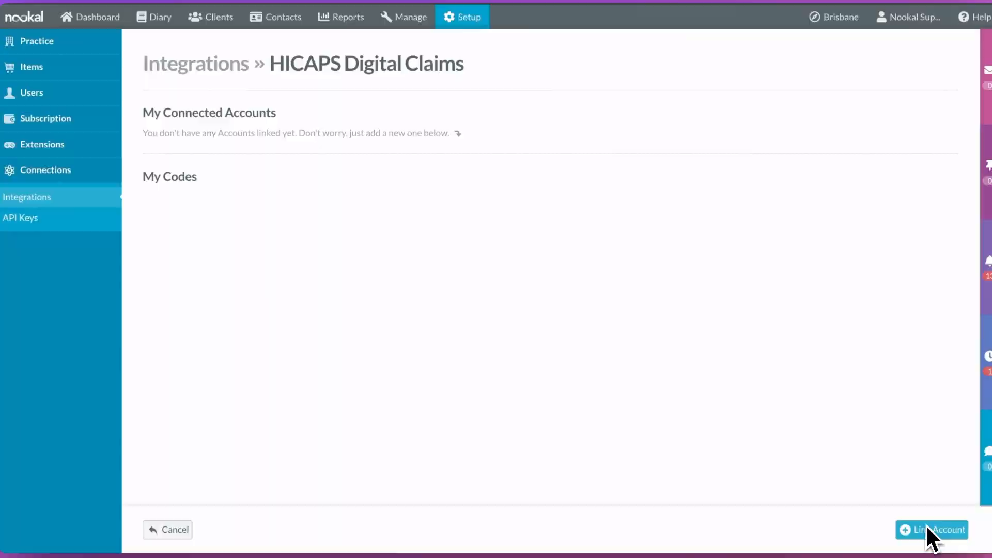
{"action": "left_click", "coordinate": [930, 529]}
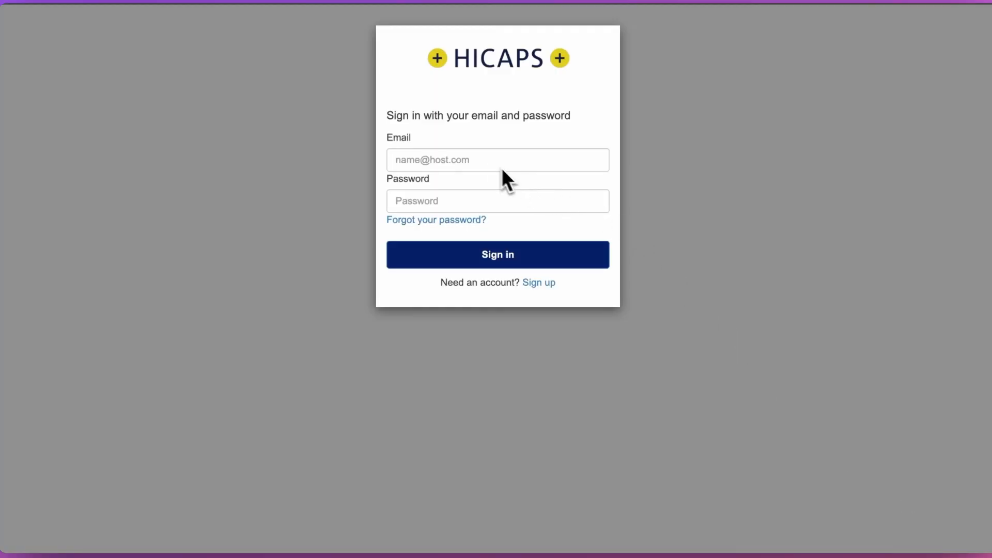
{"action": "type", "text": "examp"}
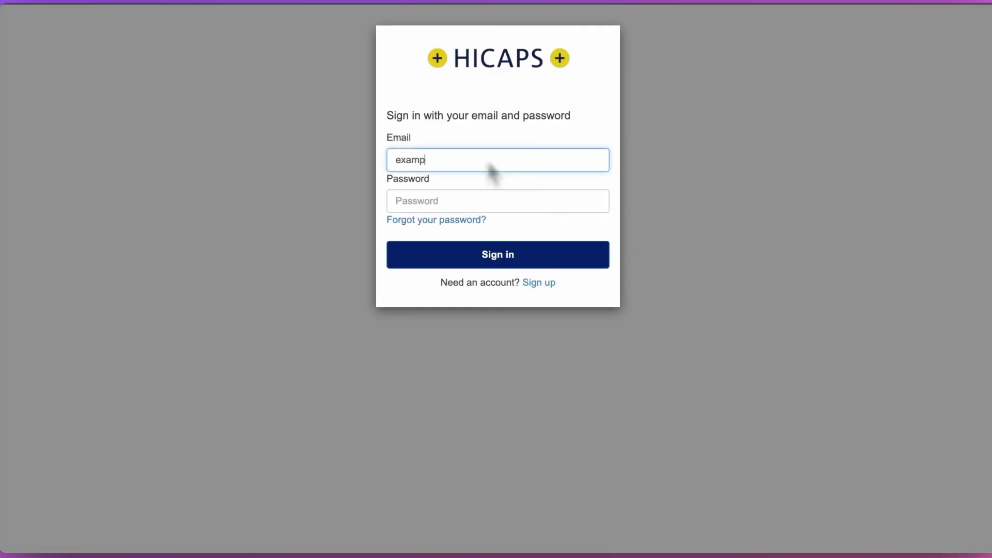
{"action": "type", "text": "le@clin"}
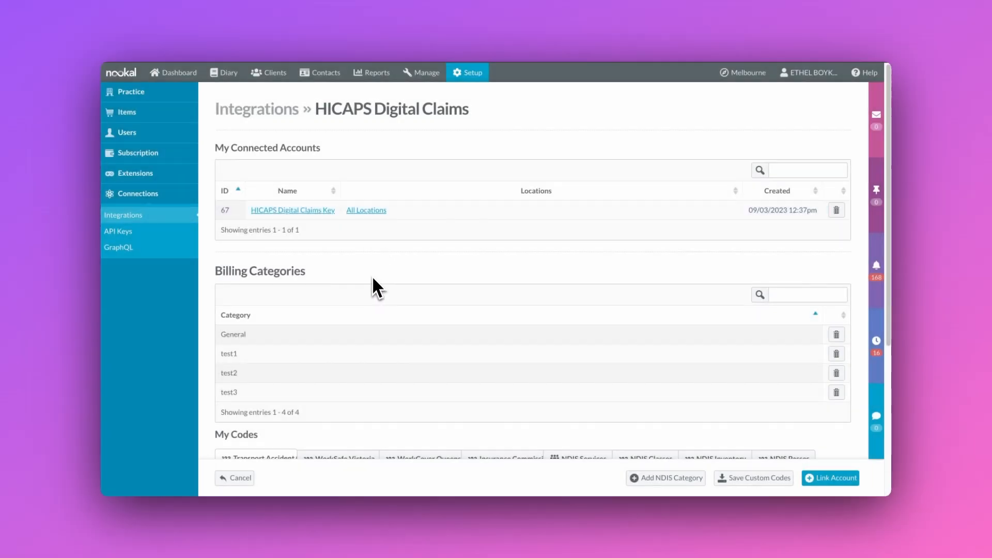
{"action": "scroll", "coordinate": [372, 277], "scroll_direction": "down", "scroll_amount": 3}
{"action": "scroll", "coordinate": [372, 277], "scroll_direction": "down", "scroll_amount": 2}
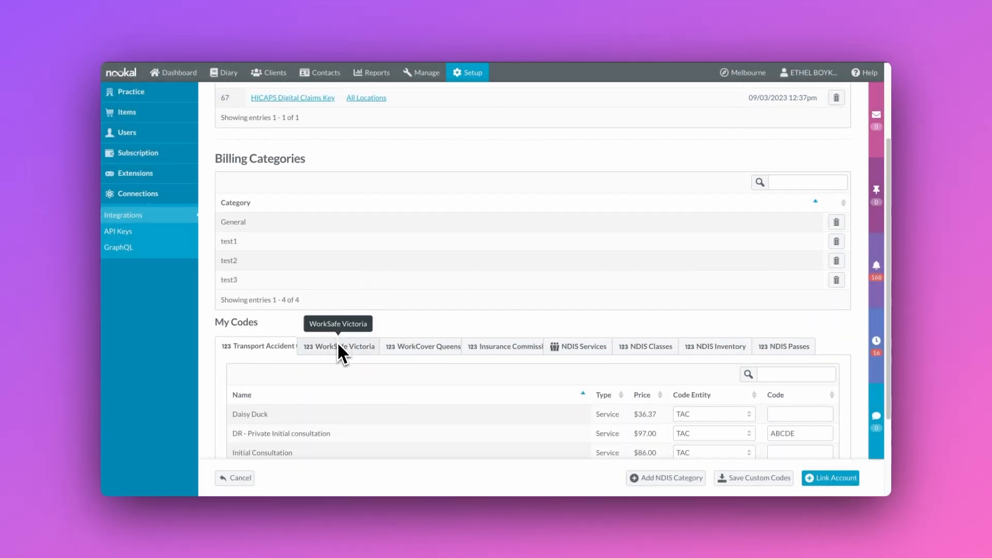
{"action": "scroll", "coordinate": [498, 354], "scroll_direction": "down", "scroll_amount": 1}
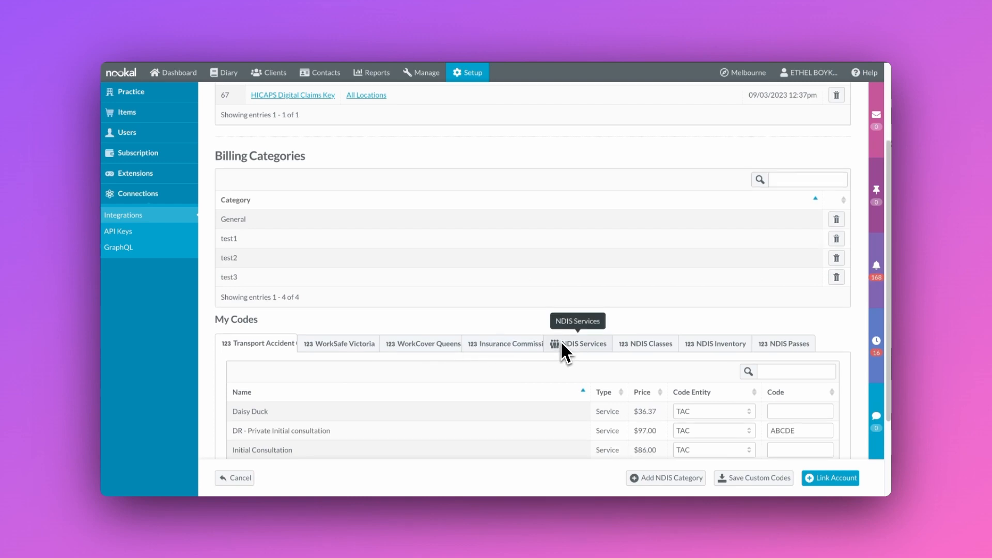
Invoice the TAC Initial Consultation appointment from the Diary and start a HICAPS claim on it
{"action": "left_click", "coordinate": [229, 77]}
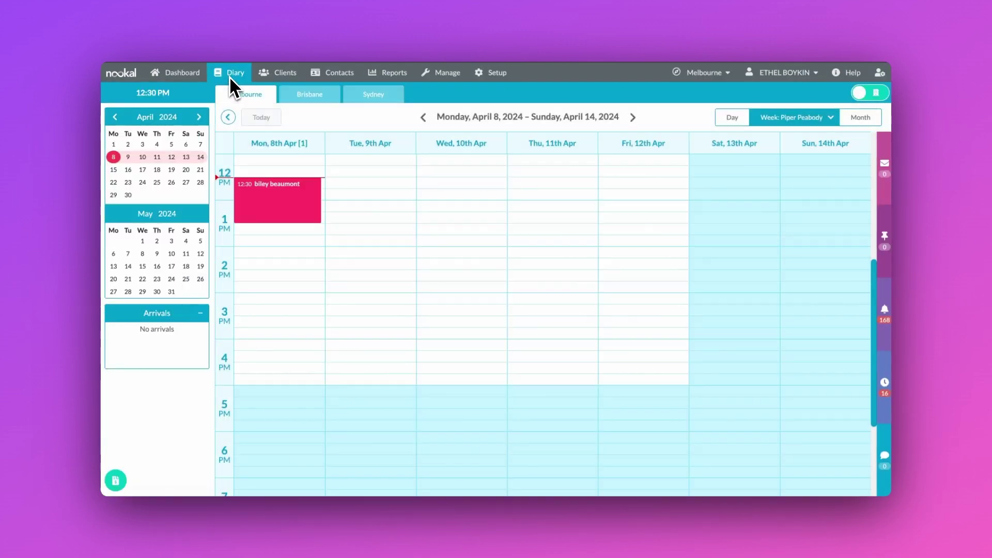
{"action": "left_click", "coordinate": [266, 196]}
{"action": "left_click", "coordinate": [537, 76]}
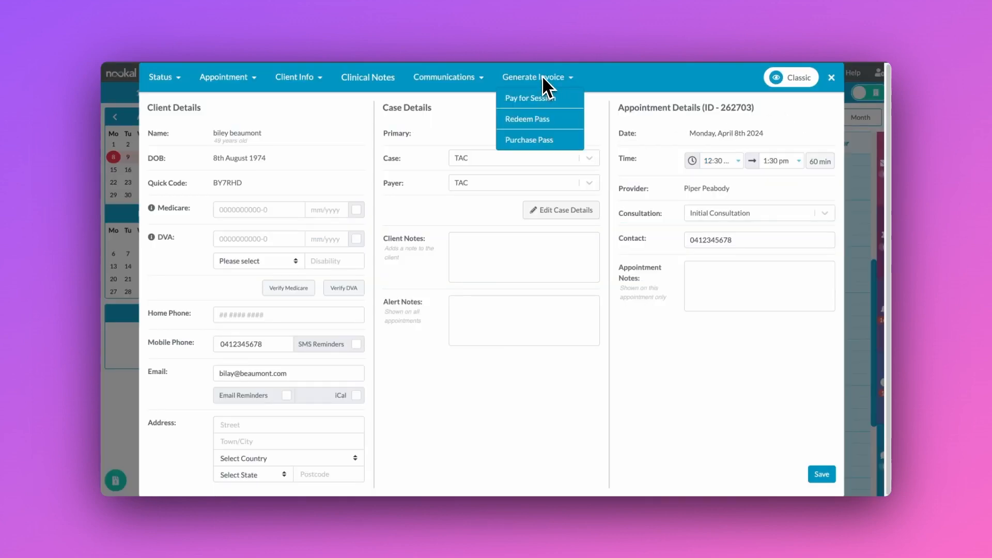
{"action": "left_click", "coordinate": [542, 93]}
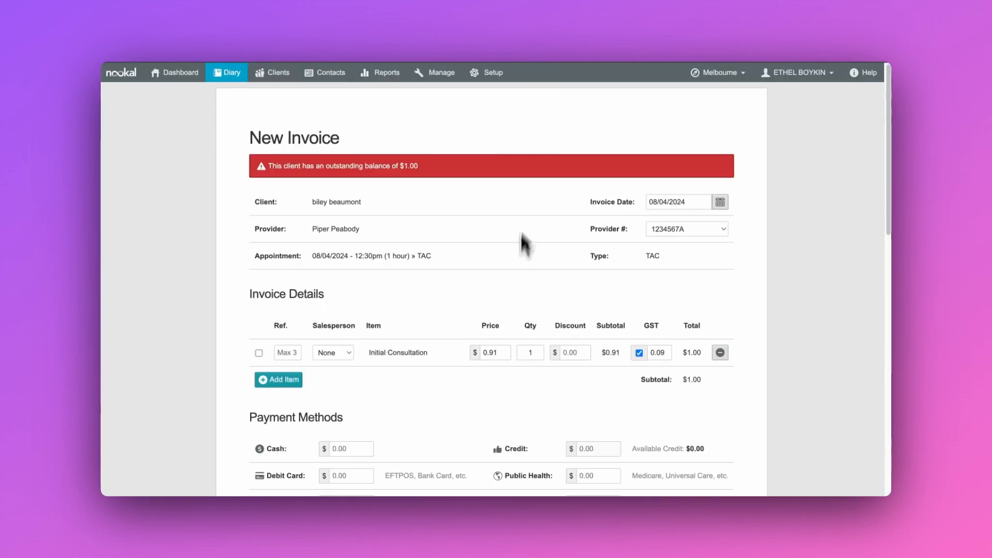
{"action": "scroll", "coordinate": [513, 282], "scroll_direction": "down", "scroll_amount": 5}
{"action": "scroll", "coordinate": [512, 283], "scroll_direction": "down", "scroll_amount": 5}
{"action": "scroll", "coordinate": [513, 282], "scroll_direction": "down", "scroll_amount": 4}
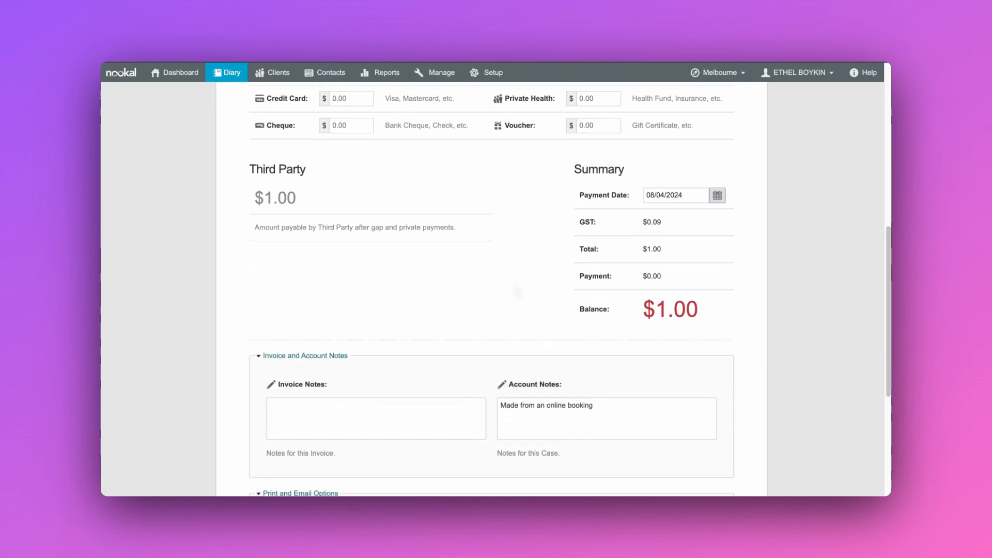
{"action": "scroll", "coordinate": [514, 282], "scroll_direction": "down", "scroll_amount": 3}
{"action": "scroll", "coordinate": [513, 282], "scroll_direction": "down", "scroll_amount": 3}
{"action": "scroll", "coordinate": [513, 283], "scroll_direction": "down", "scroll_amount": 2}
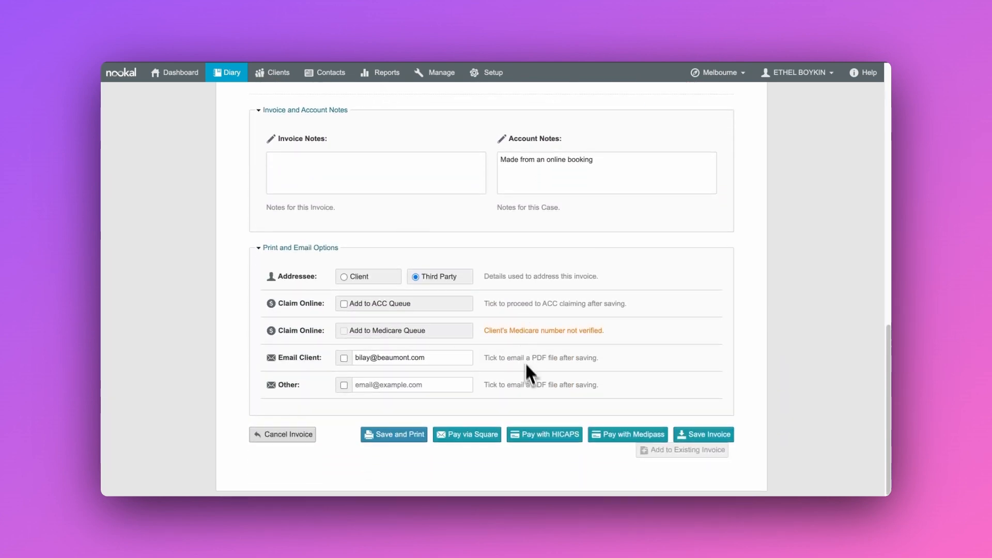
{"action": "left_click", "coordinate": [543, 433]}
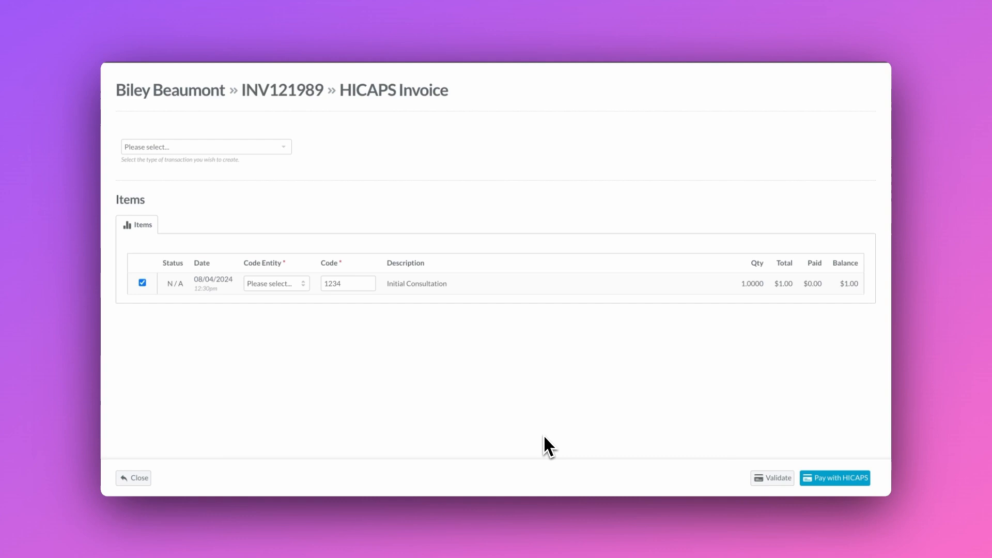
Submit a Transport Accident Commission claim with Medicare provider number type and TAC code entity
{"action": "left_click", "coordinate": [233, 146]}
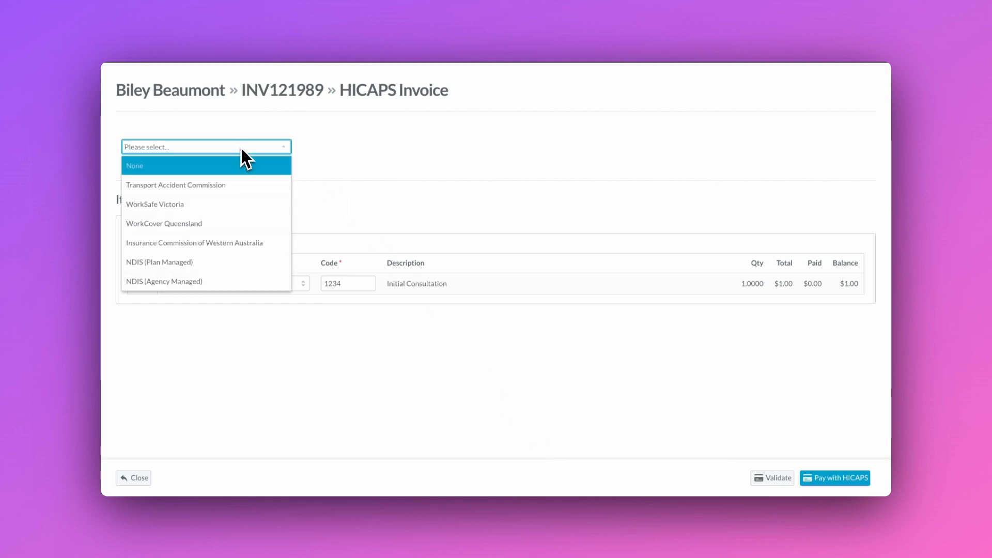
{"action": "left_click", "coordinate": [239, 175]}
{"action": "scroll", "coordinate": [470, 212], "scroll_direction": "down", "scroll_amount": 1}
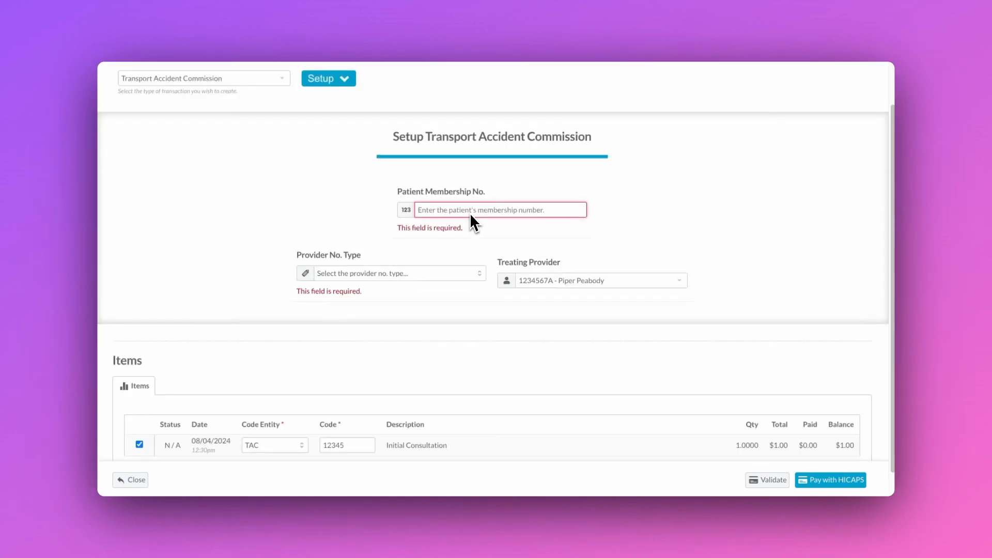
{"action": "type", "text": "123"}
{"action": "left_click", "coordinate": [391, 273]}
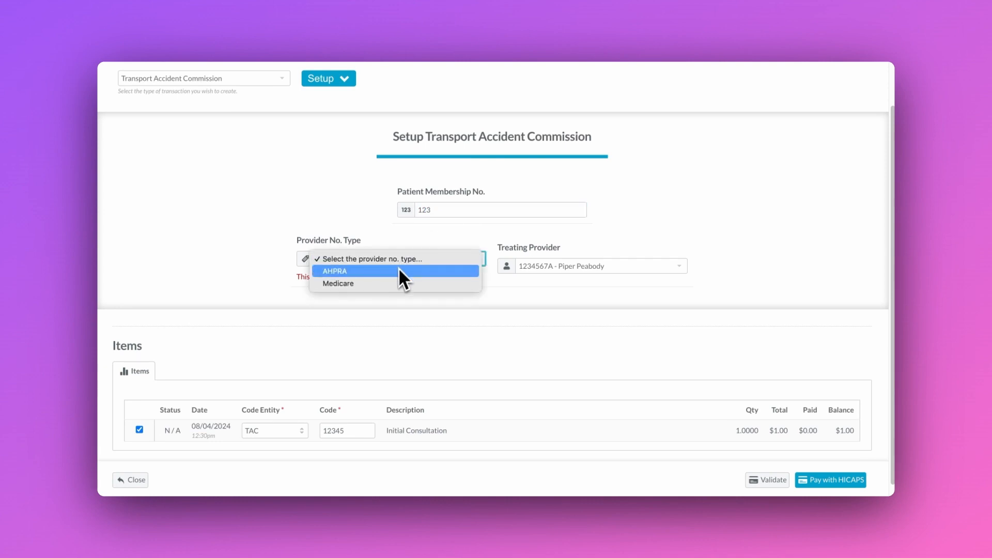
{"action": "left_click", "coordinate": [467, 298]}
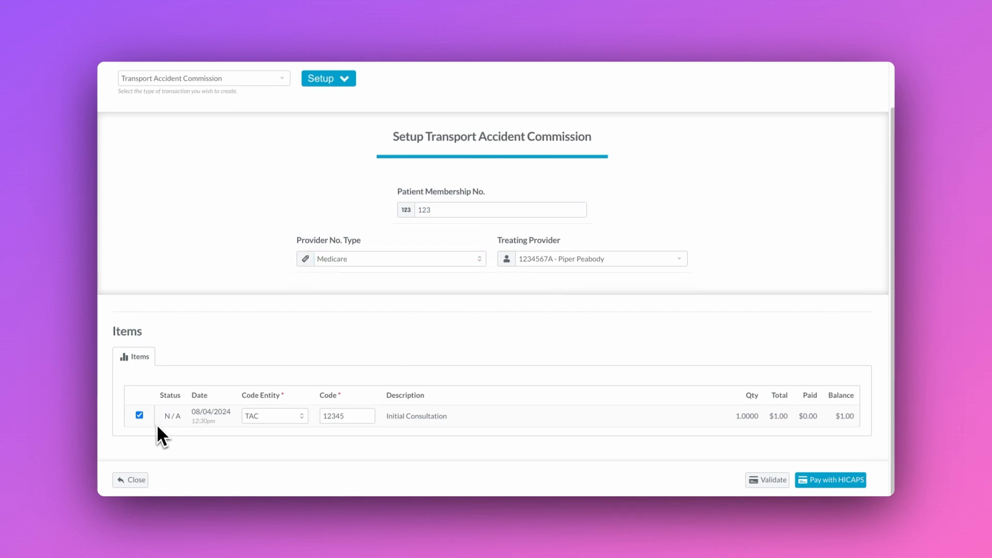
{"action": "left_click", "coordinate": [282, 416]}
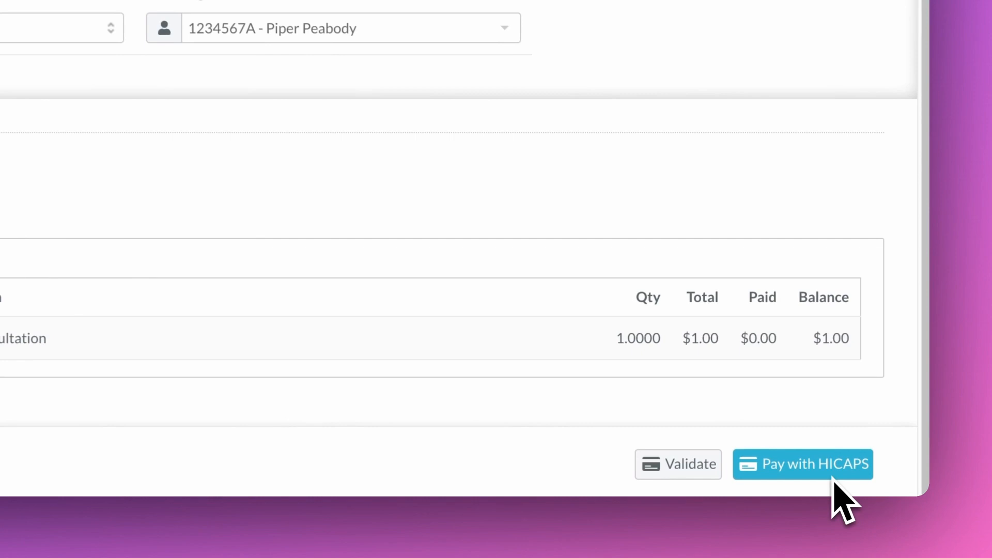
{"action": "left_click", "coordinate": [833, 485]}
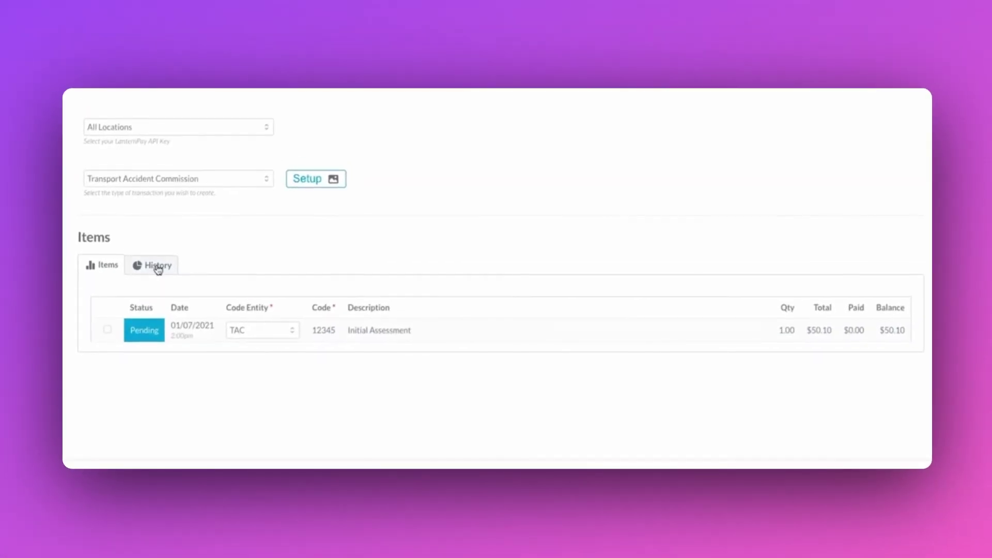
Review the pending claim's history and items, then reopen invoice INV121989
{"action": "left_click", "coordinate": [158, 265]}
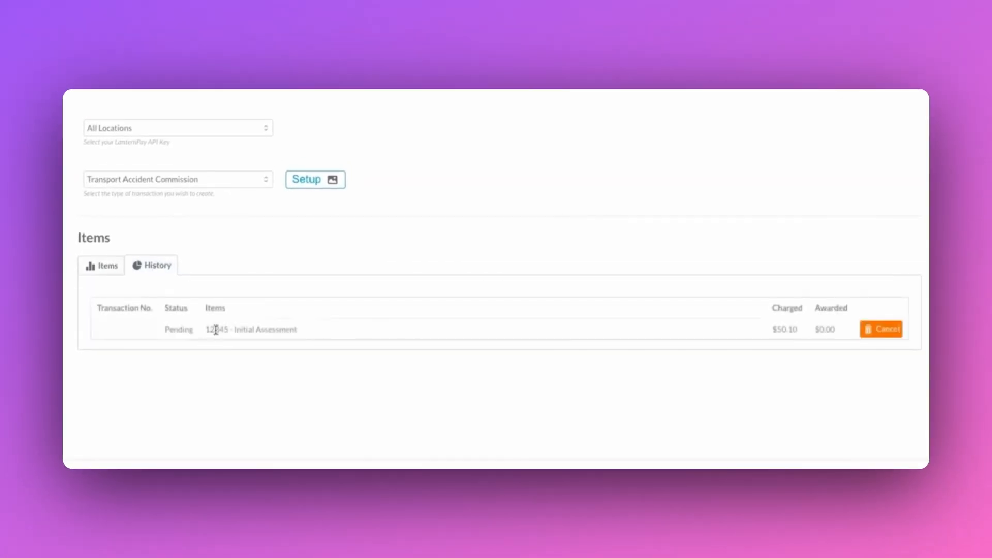
{"action": "left_click", "coordinate": [101, 266]}
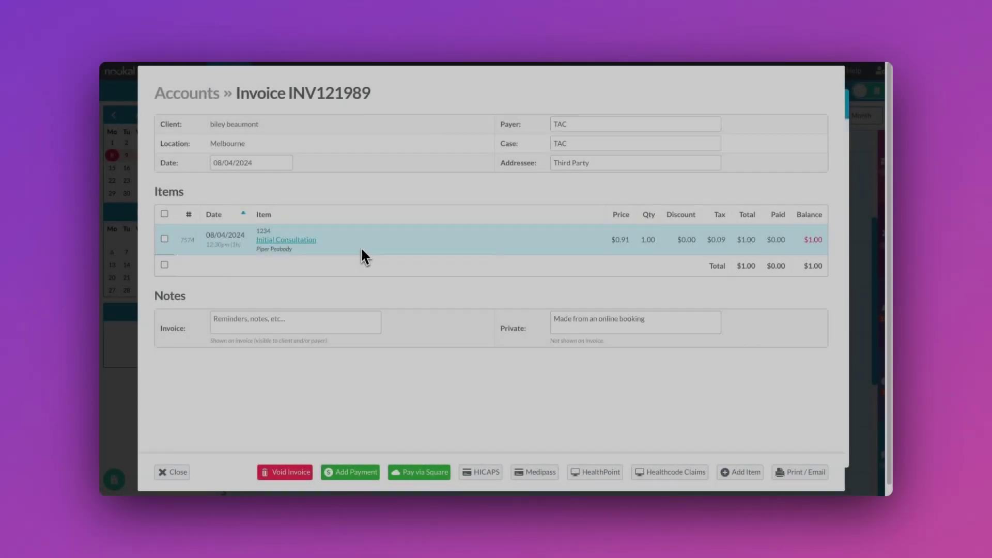
{"action": "left_click", "coordinate": [362, 244]}
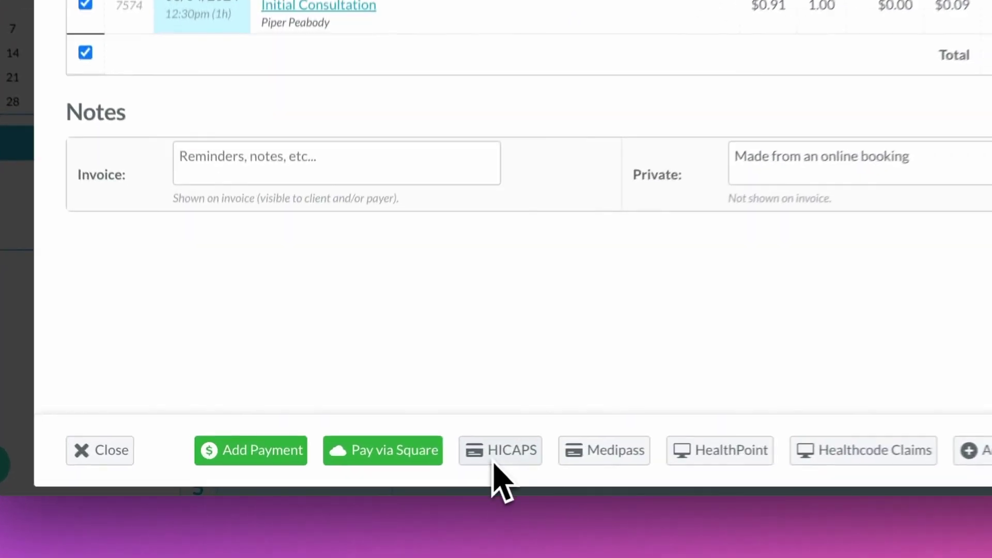
Start a new HICAPS claim on INV121989 as an NDIS (Agency Managed) transaction
{"action": "left_click", "coordinate": [419, 465]}
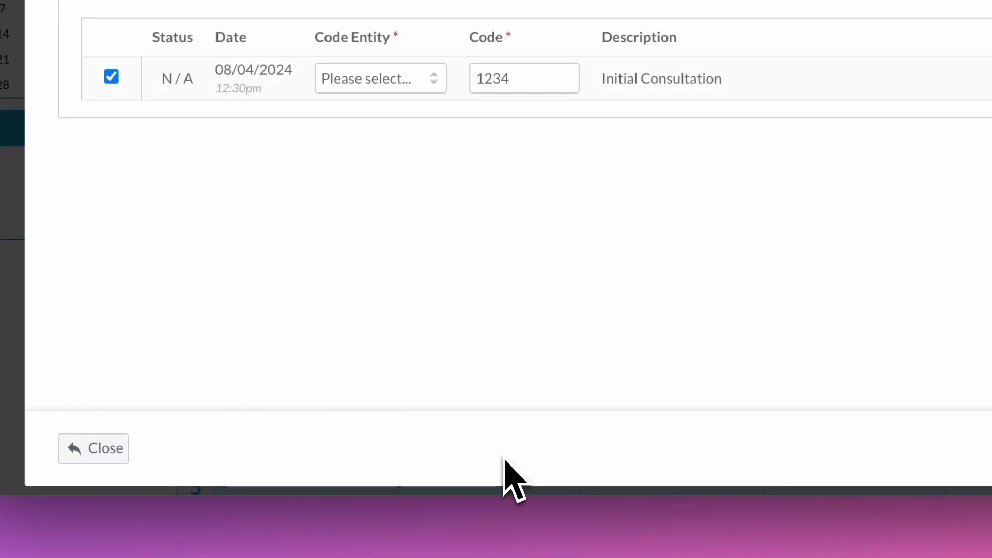
{"action": "left_click", "coordinate": [403, 150]}
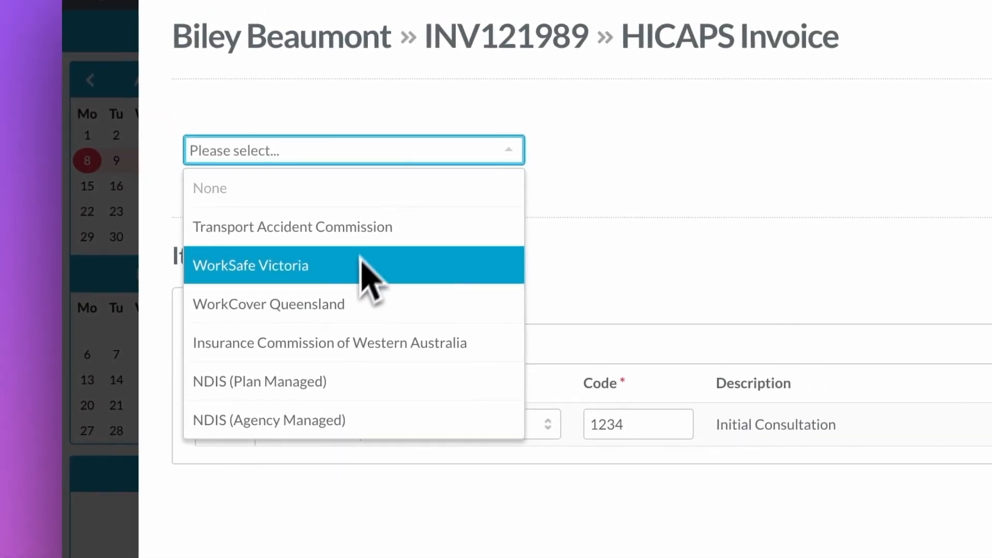
{"action": "left_click", "coordinate": [359, 419]}
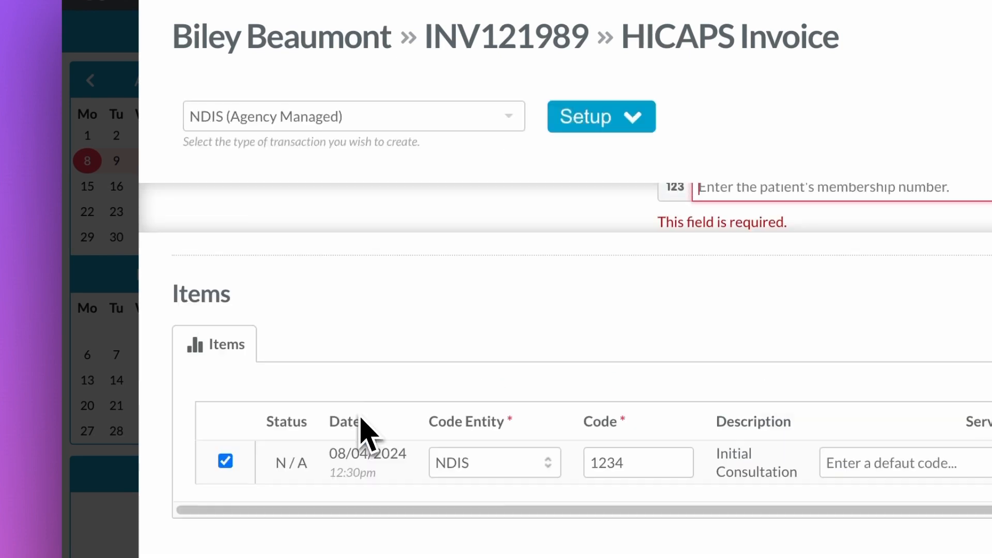